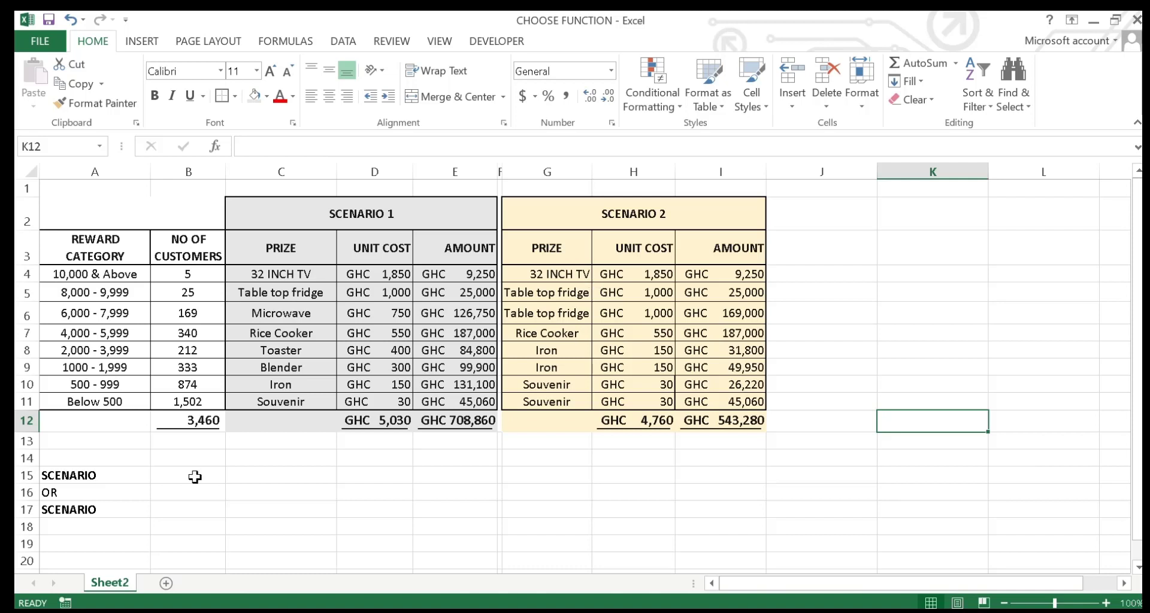
Step: Label A15 as SCENARIO 1 and enter =CHOOSE(1,E12,I12) in B15 to pick the Scenario 1 total
double_click(131, 477)
text(1)
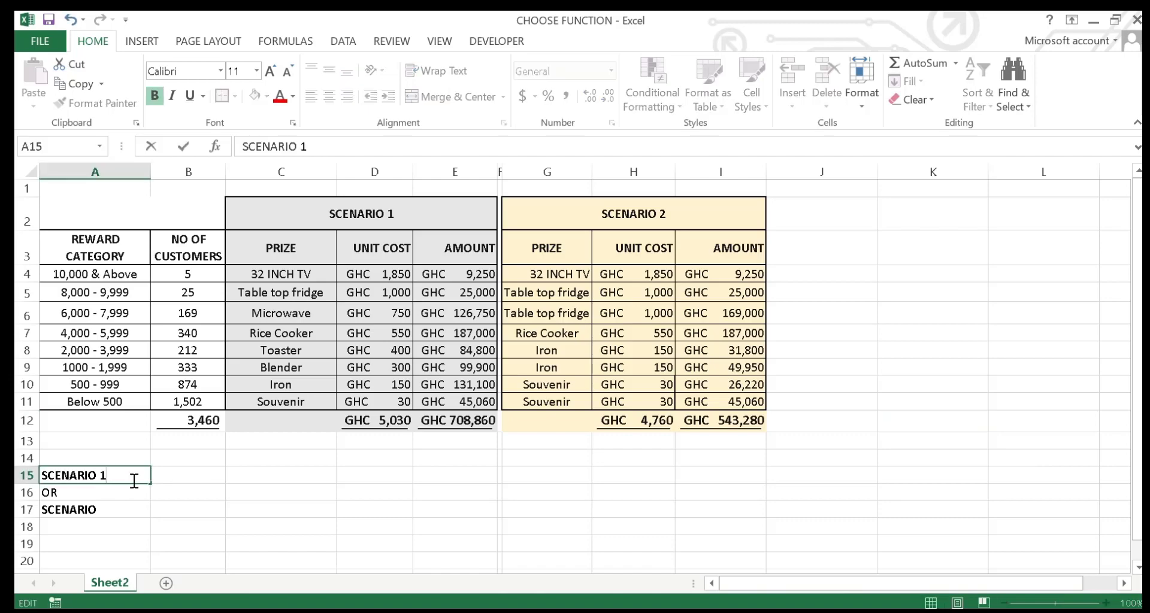
click(180, 474)
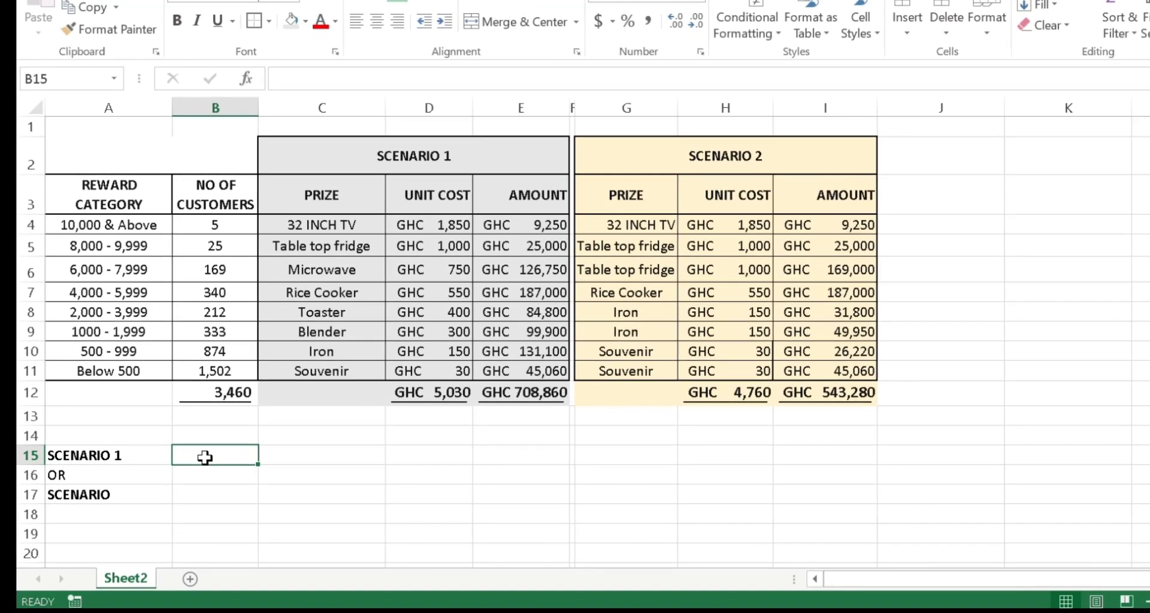
text(=)
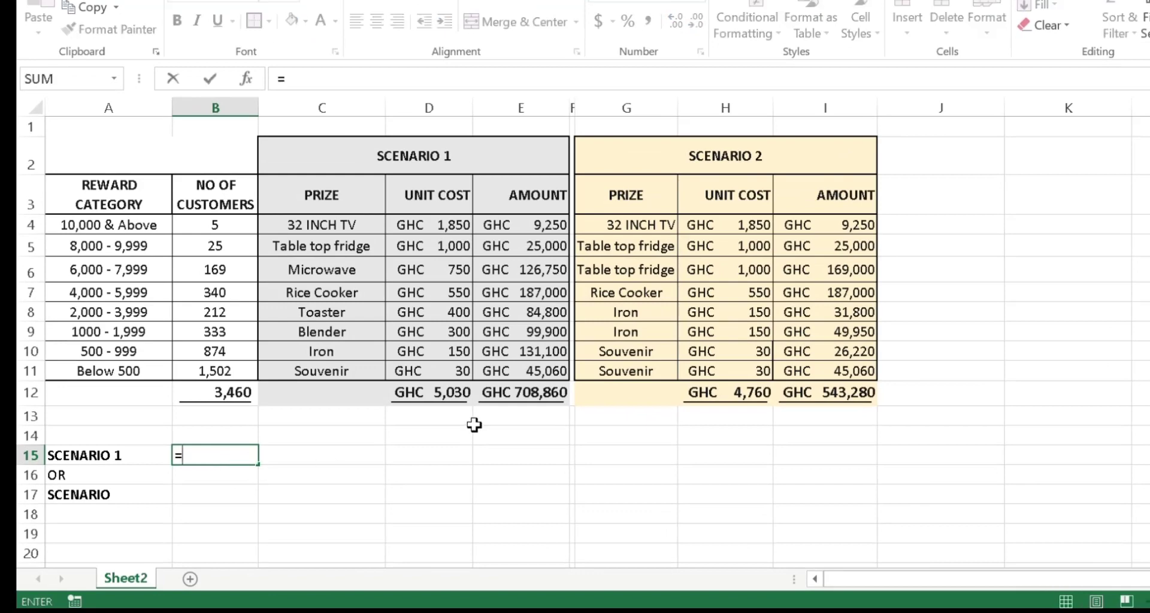
text(CHOOSE()
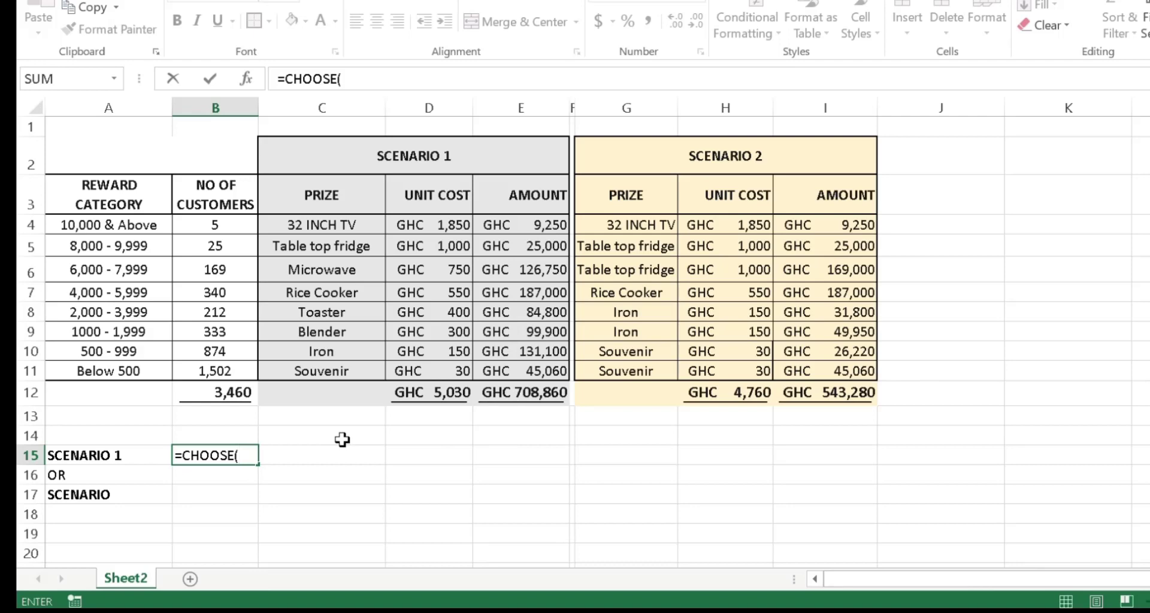
text(1,)
click(515, 395)
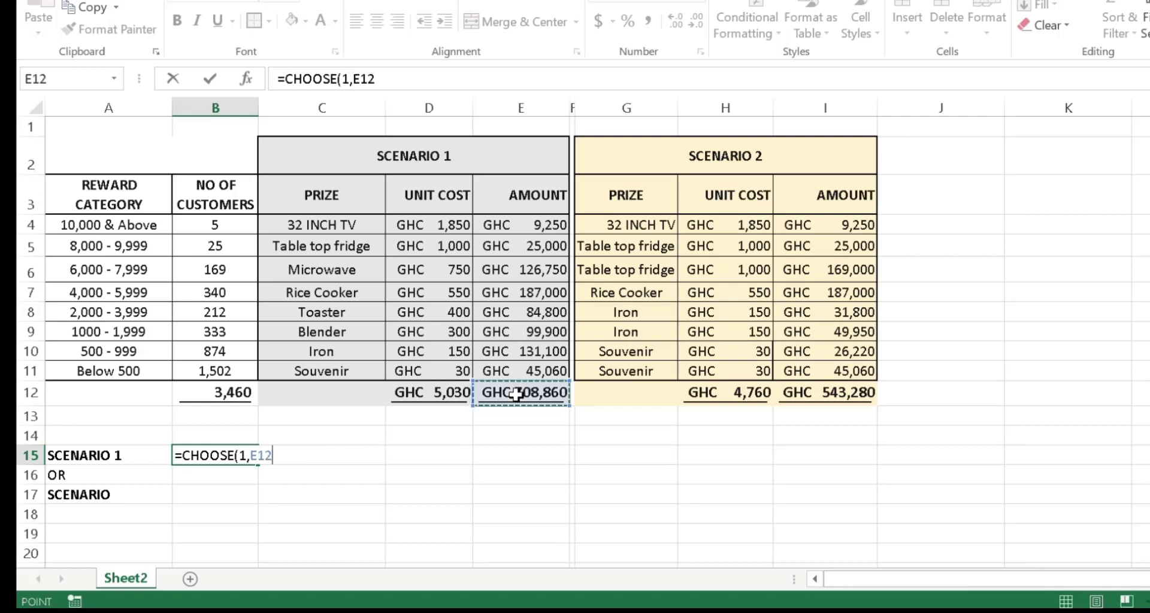
text(,)
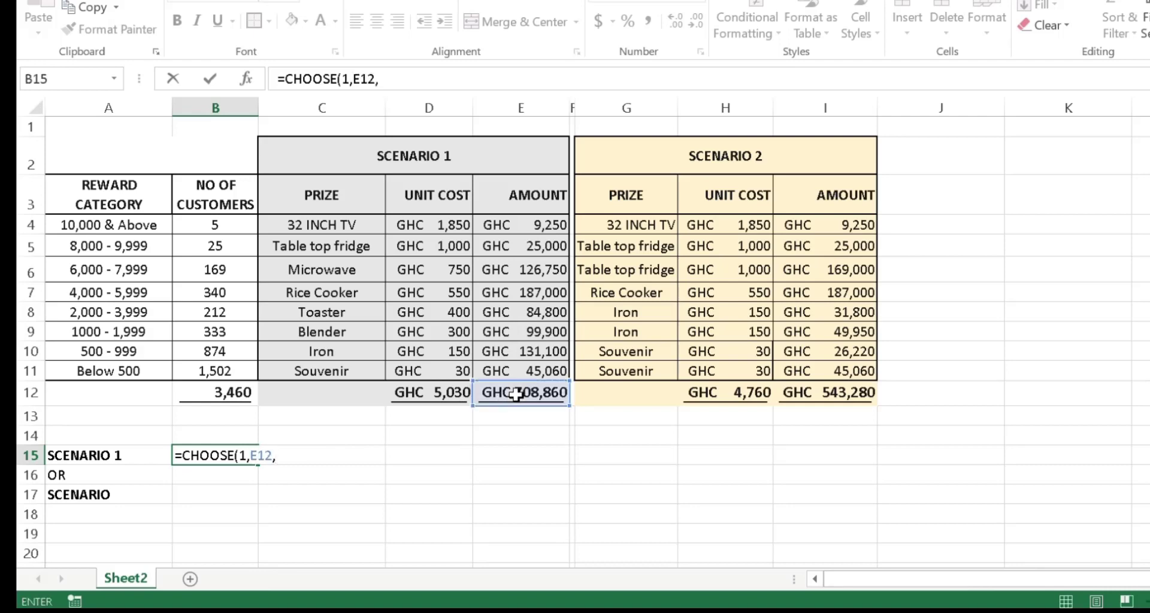
click(831, 393)
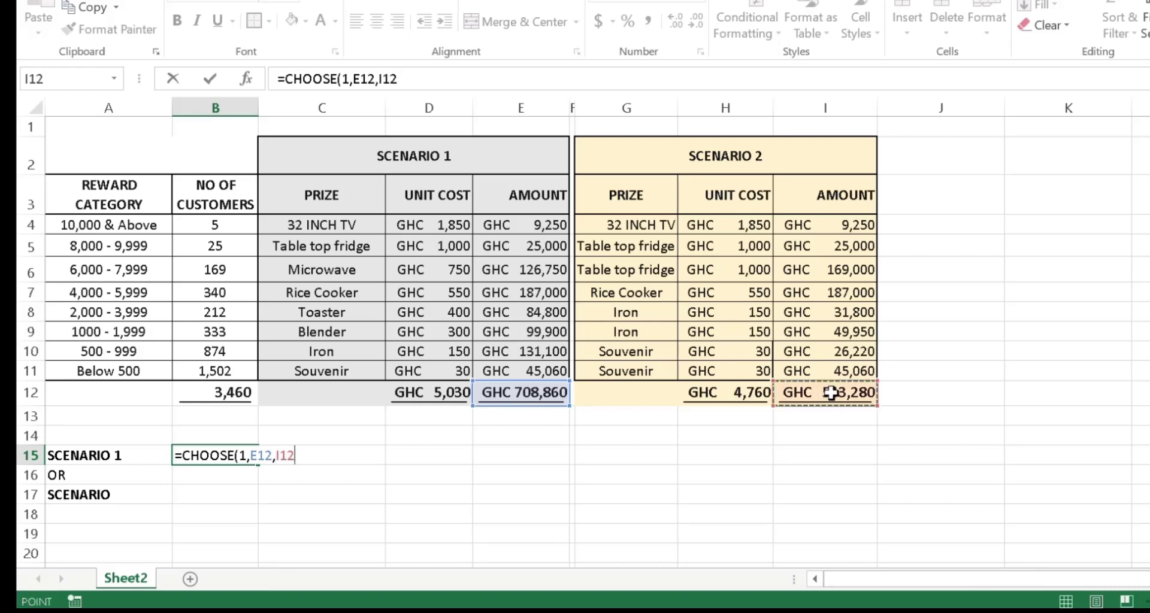
text())
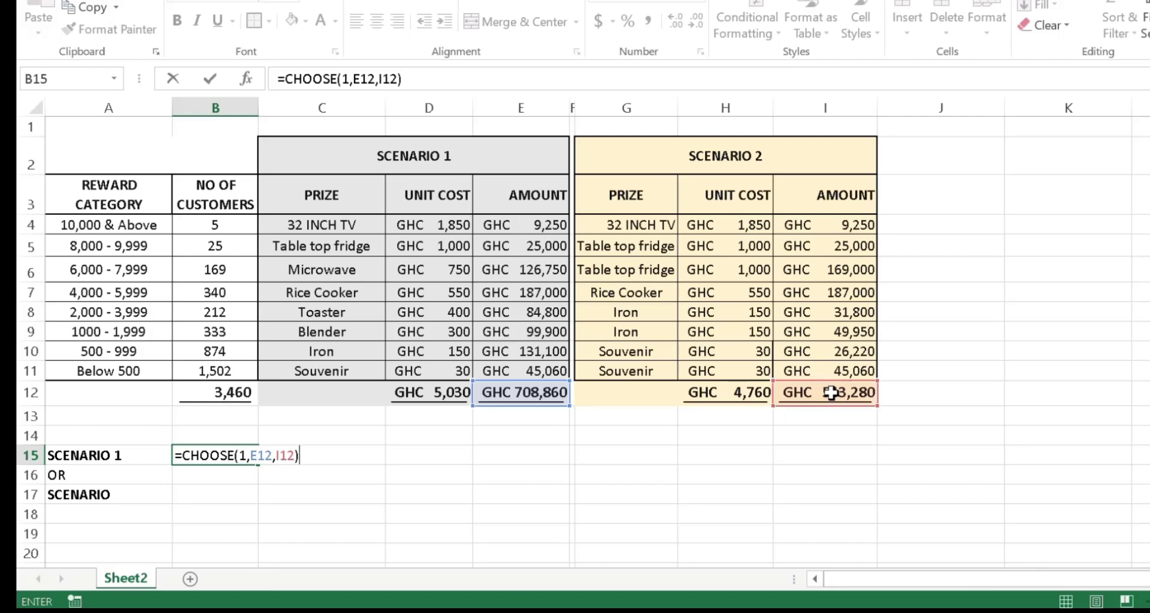
key(Return)
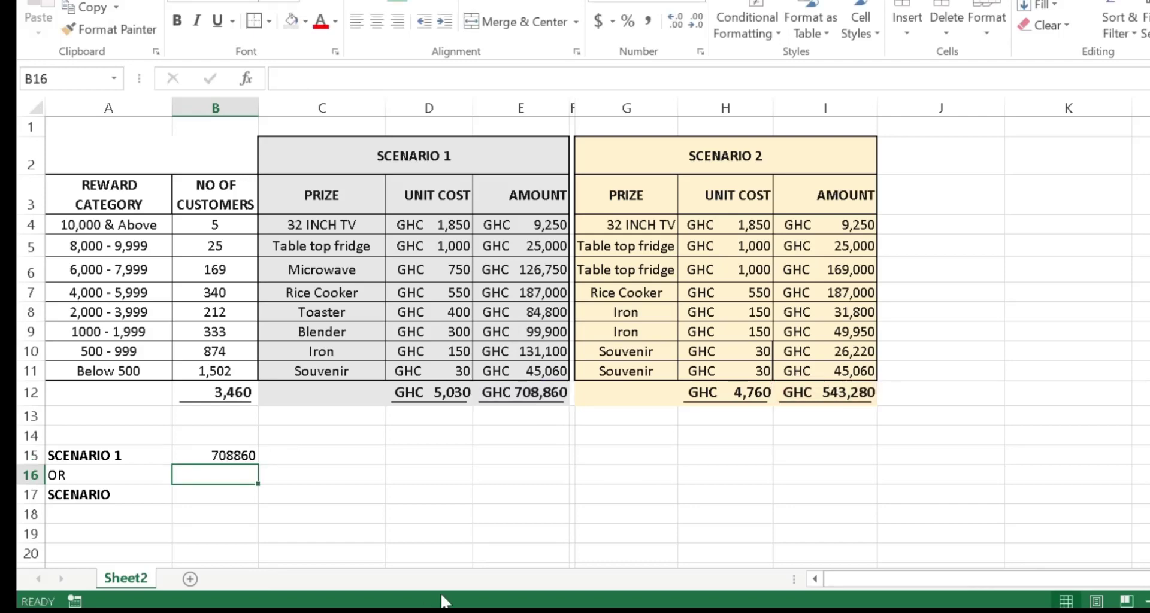
Step: Format B15 with comma style, no decimal places, and bold
click(229, 459)
click(642, 19)
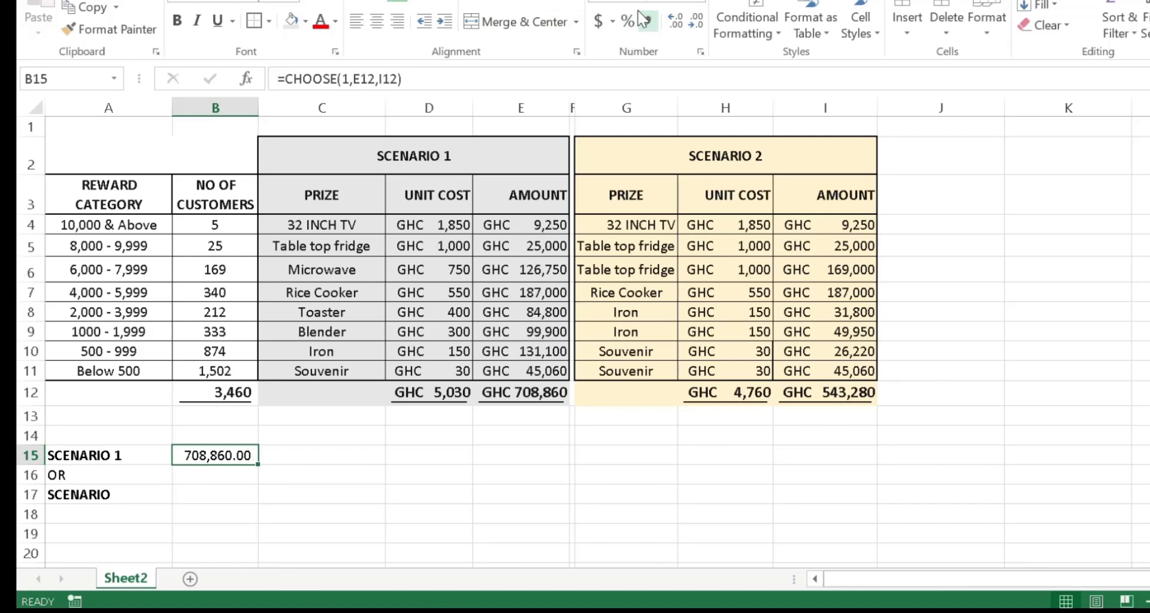
click(694, 23)
click(694, 23)
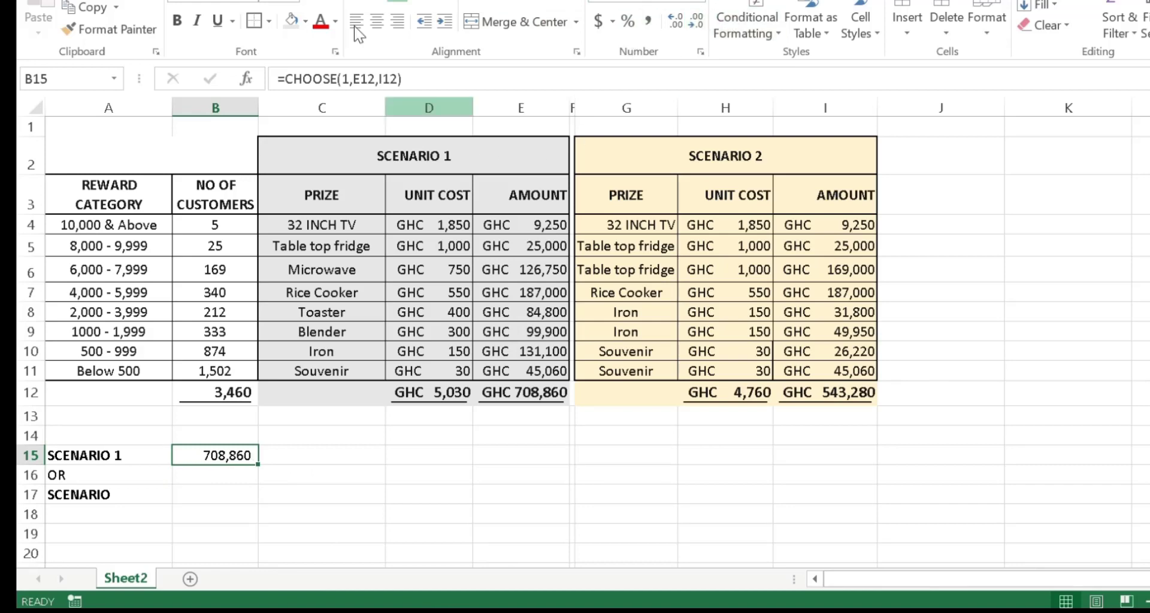
click(177, 21)
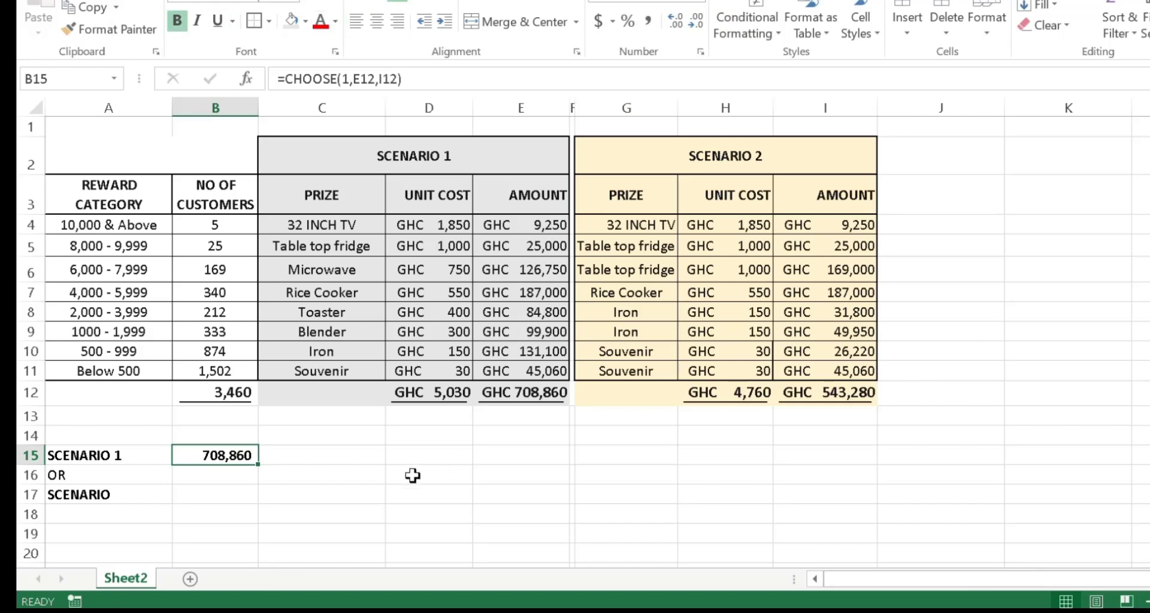
Step: Label A17 as SCENARIO 1 and enter =SUM(CHOOSE(1,E4:E11,I4:I11)) in B17
click(361, 455)
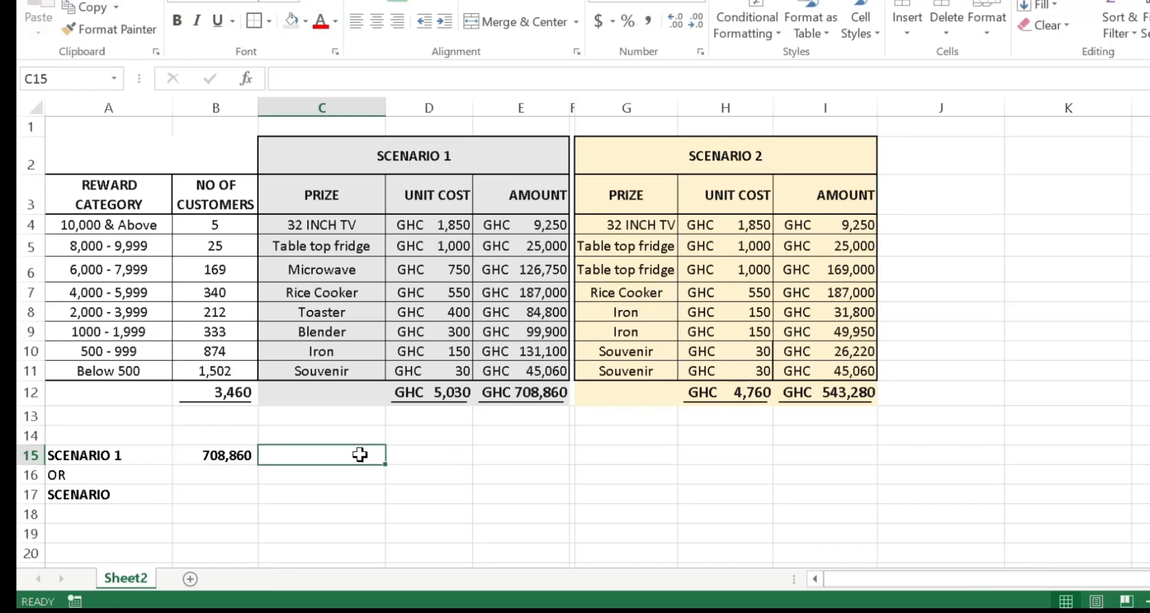
double_click(132, 497)
text(1)
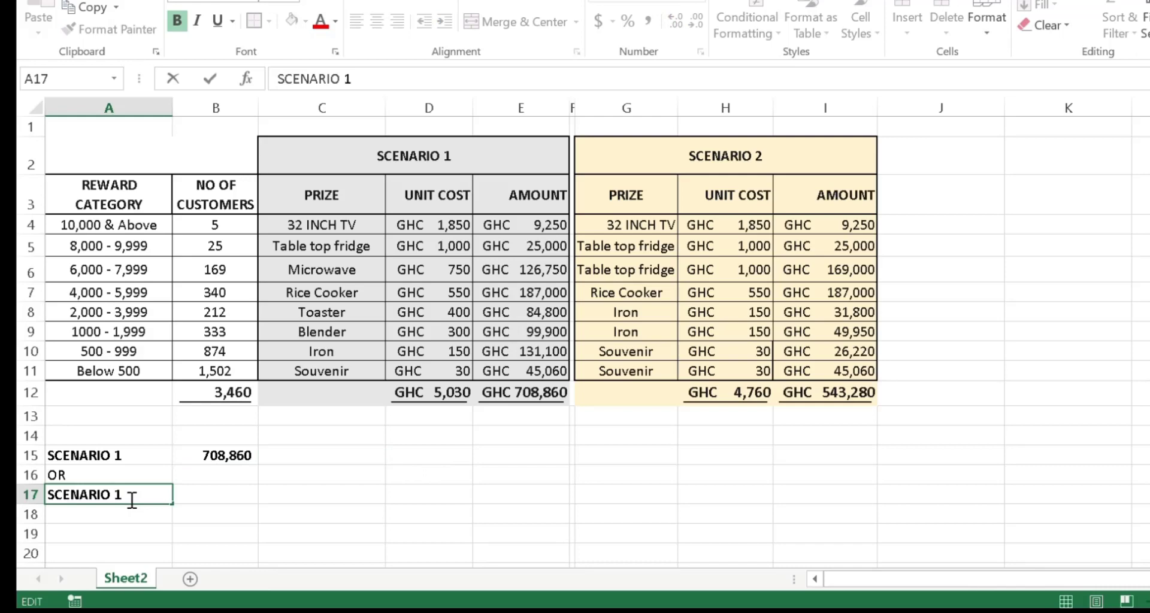
click(210, 497)
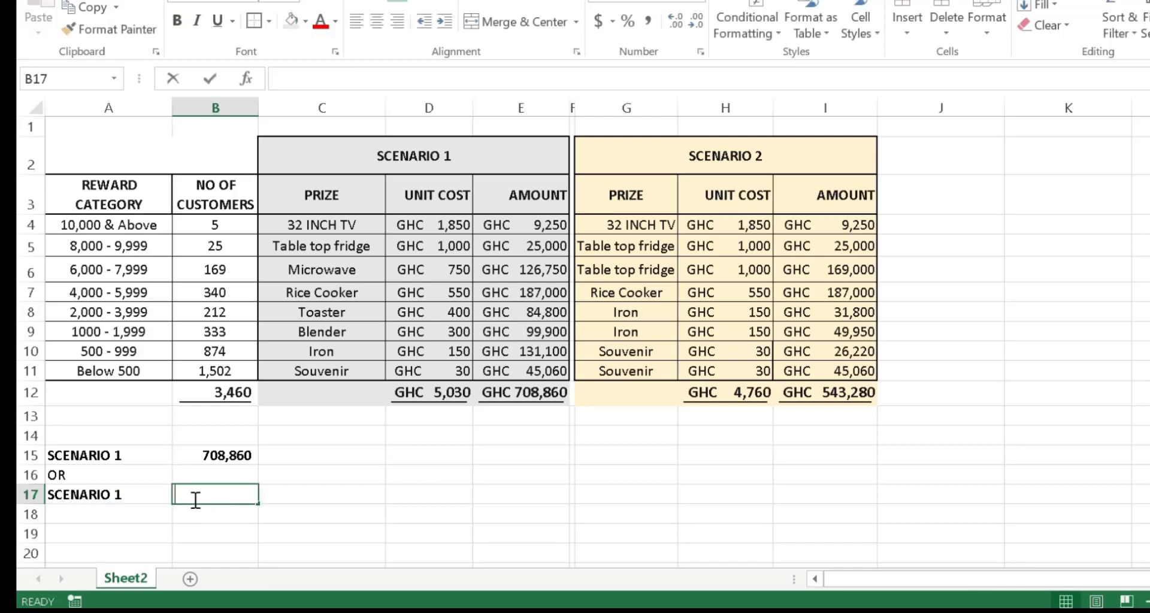
text(=S)
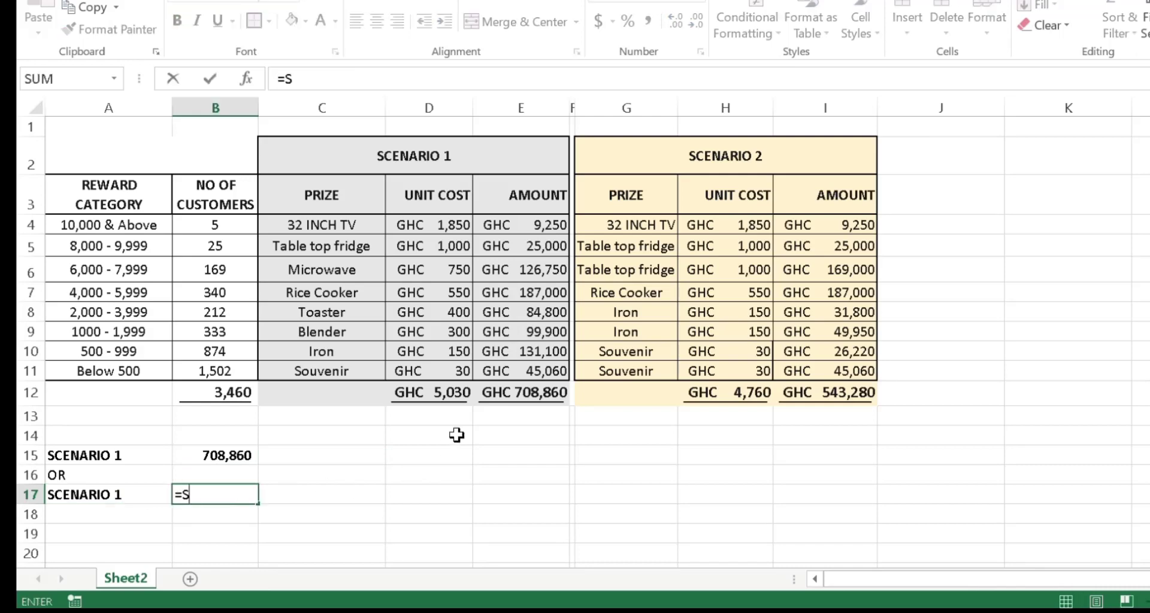
text(UM(C)
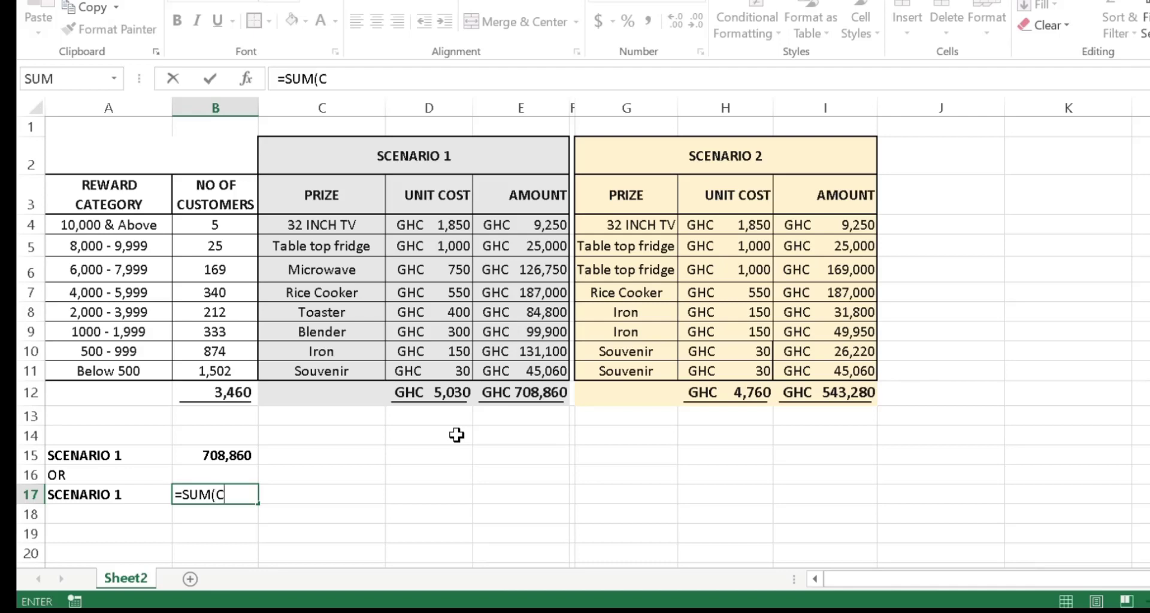
text(HOOSE()
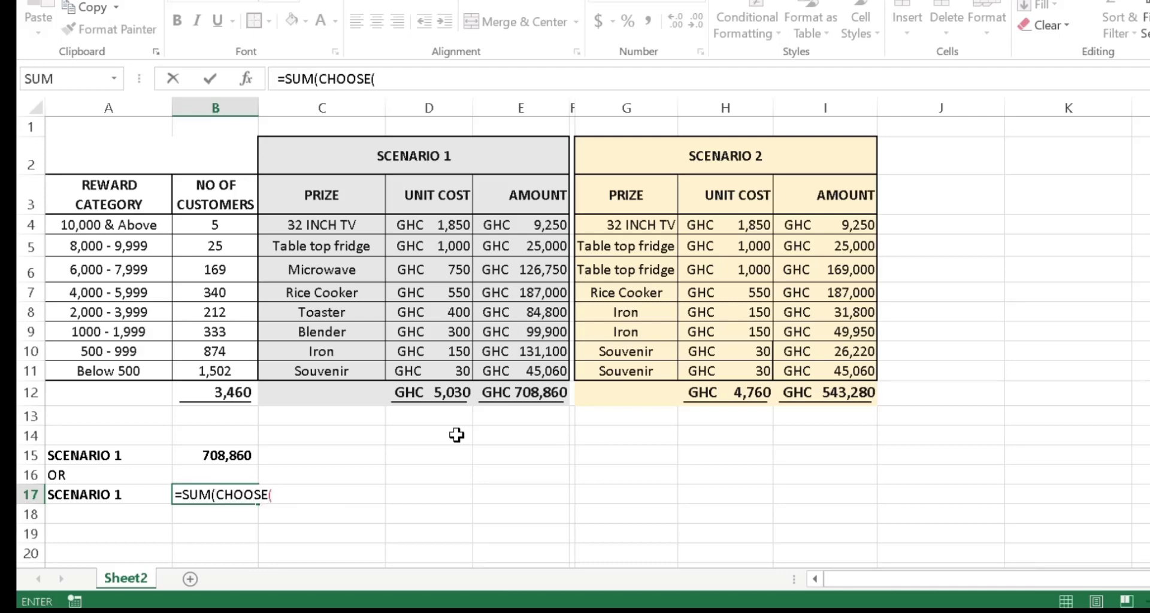
text(1,)
drag(497, 225, 492, 374)
text(,)
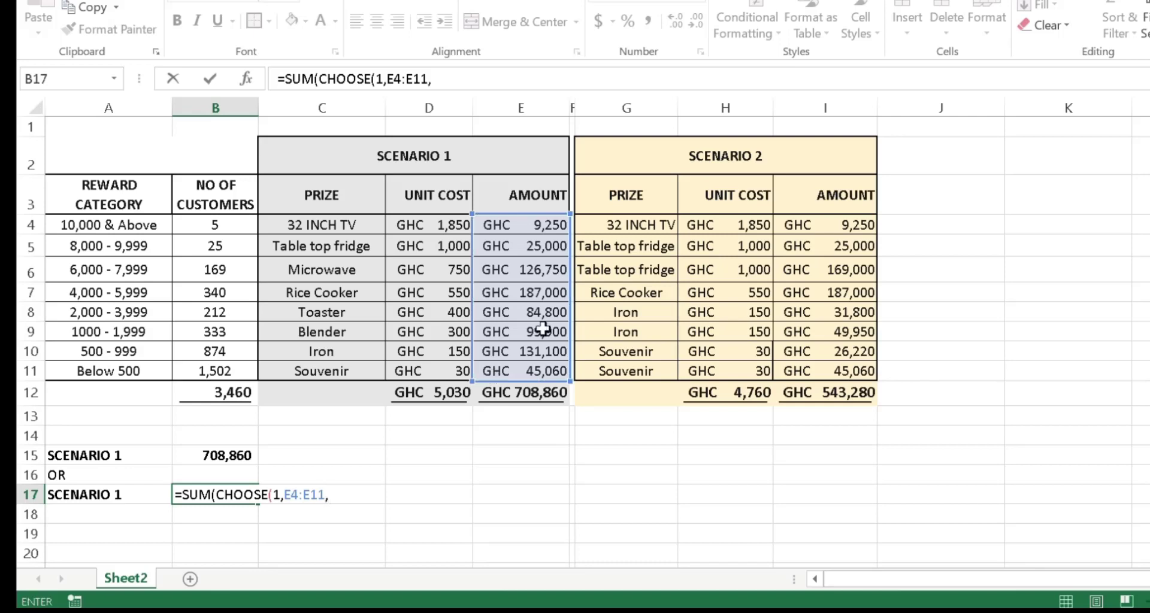
drag(833, 224, 813, 372)
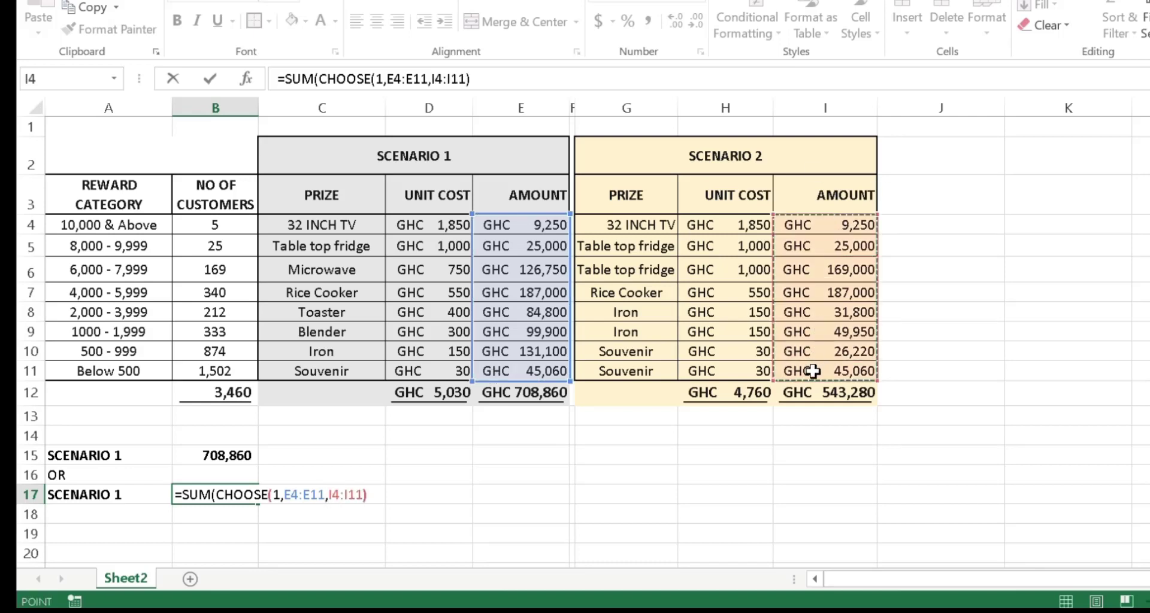
text())
key(Return)
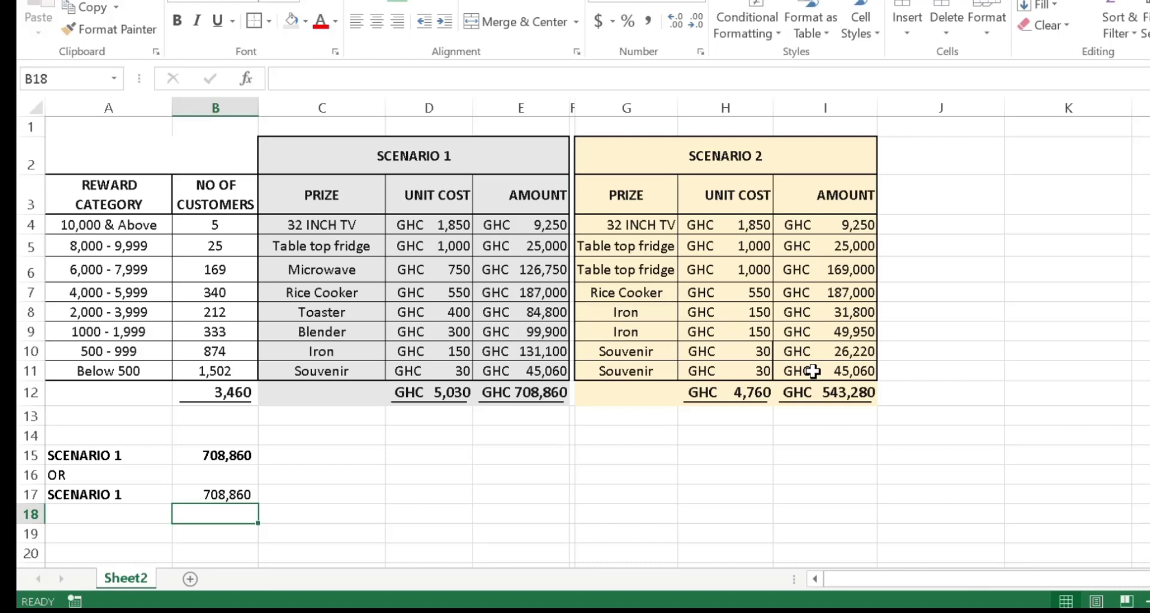
Step: Bold B17, copy the E12 total's formatting onto B15 and B17 with Format Painter, and autofit column B
click(209, 497)
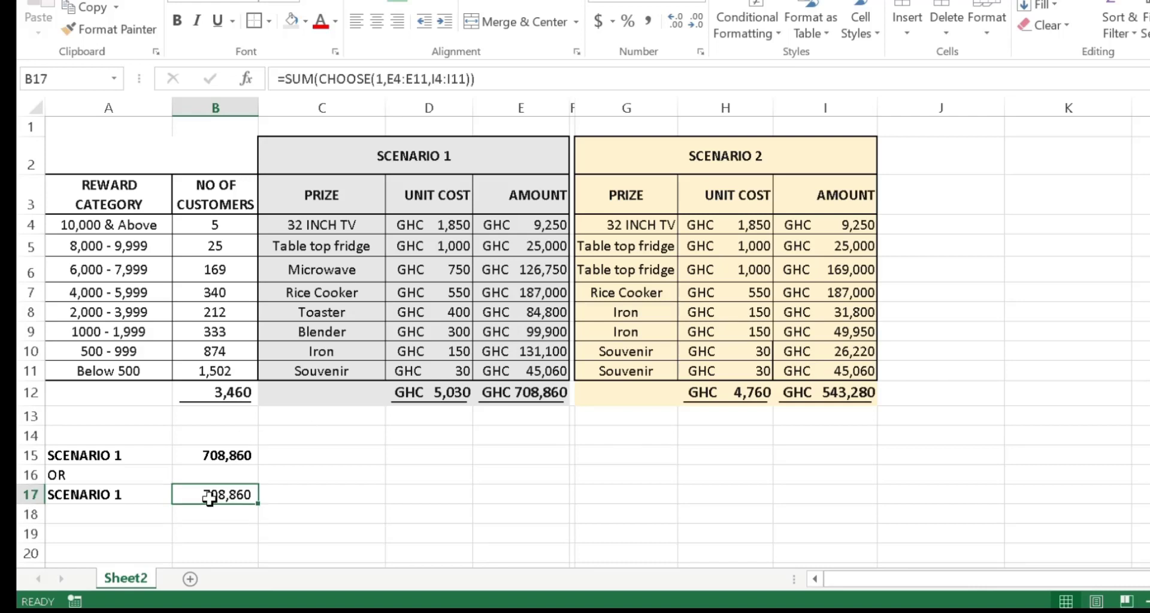
click(176, 22)
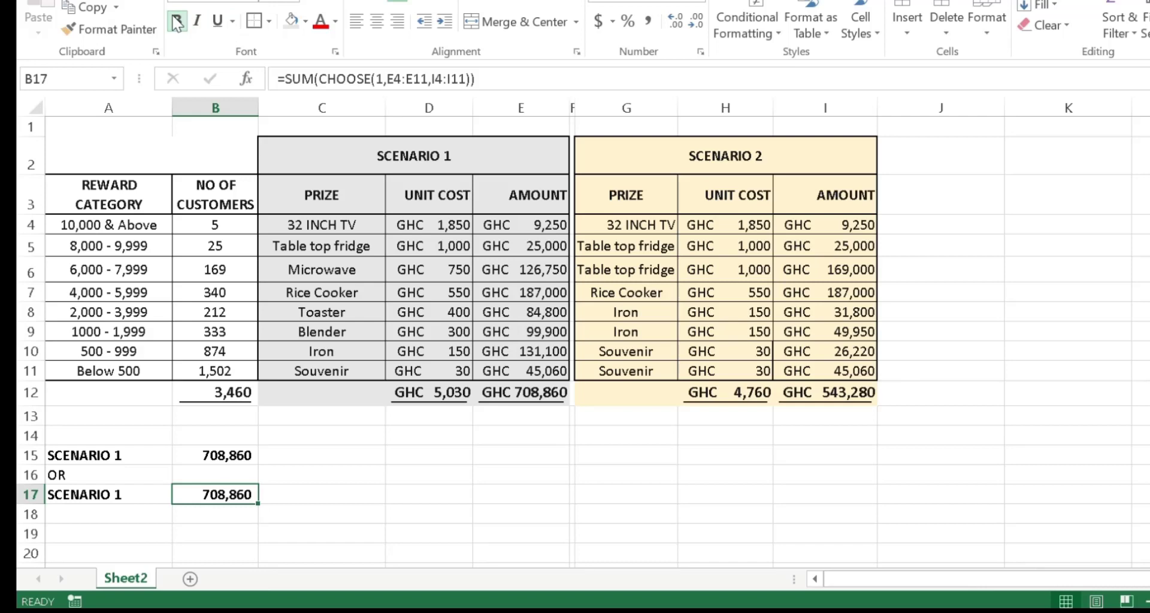
click(499, 404)
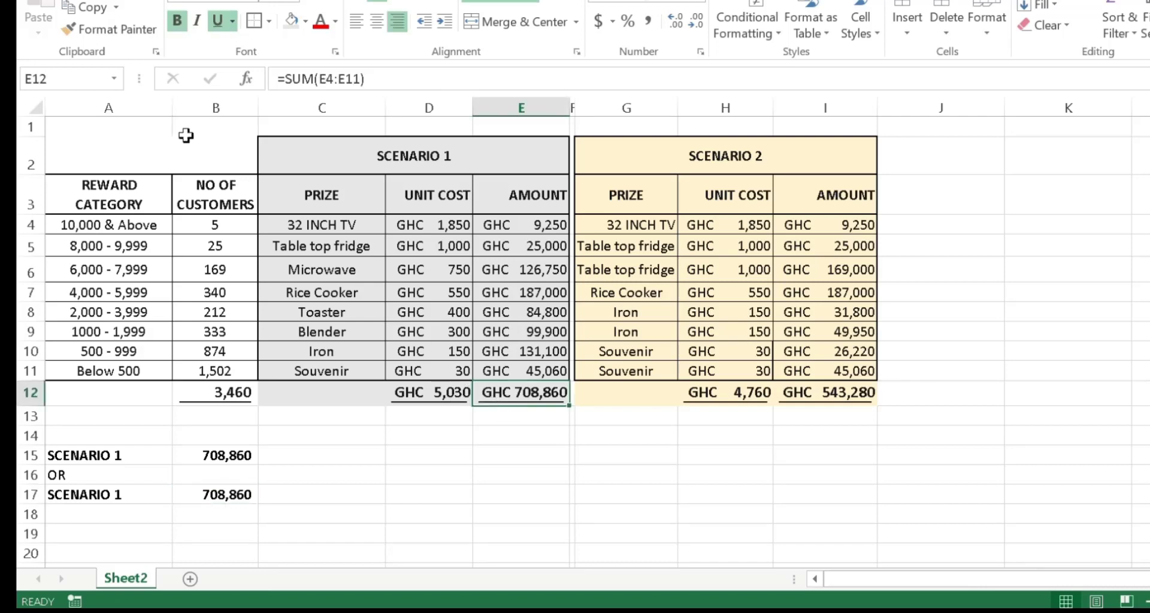
double_click(93, 30)
click(214, 455)
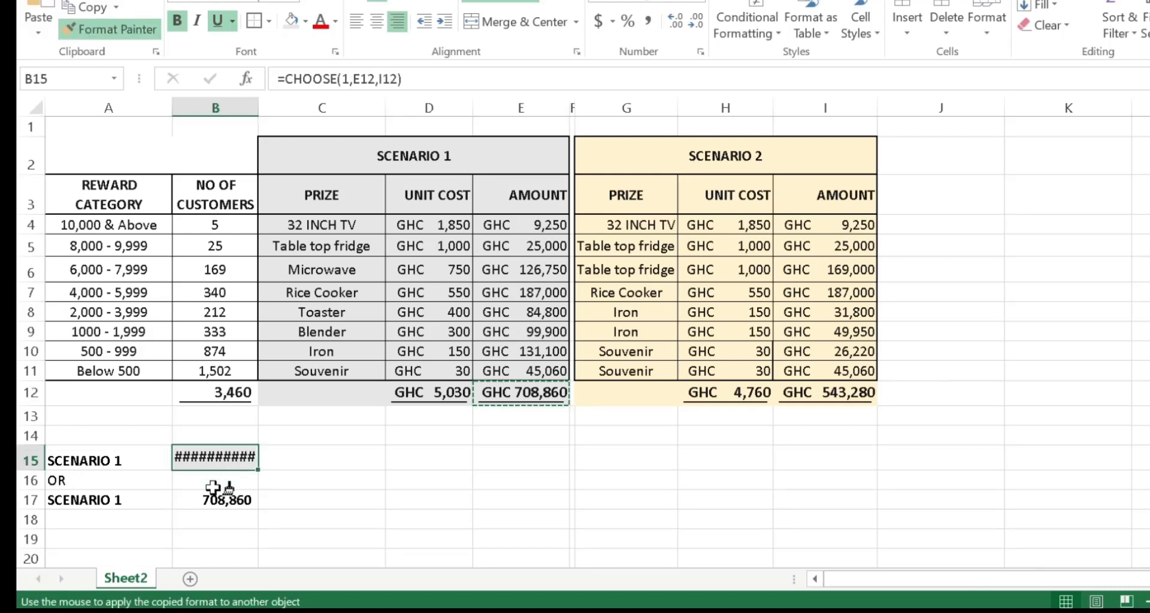
click(212, 487)
key(Escape)
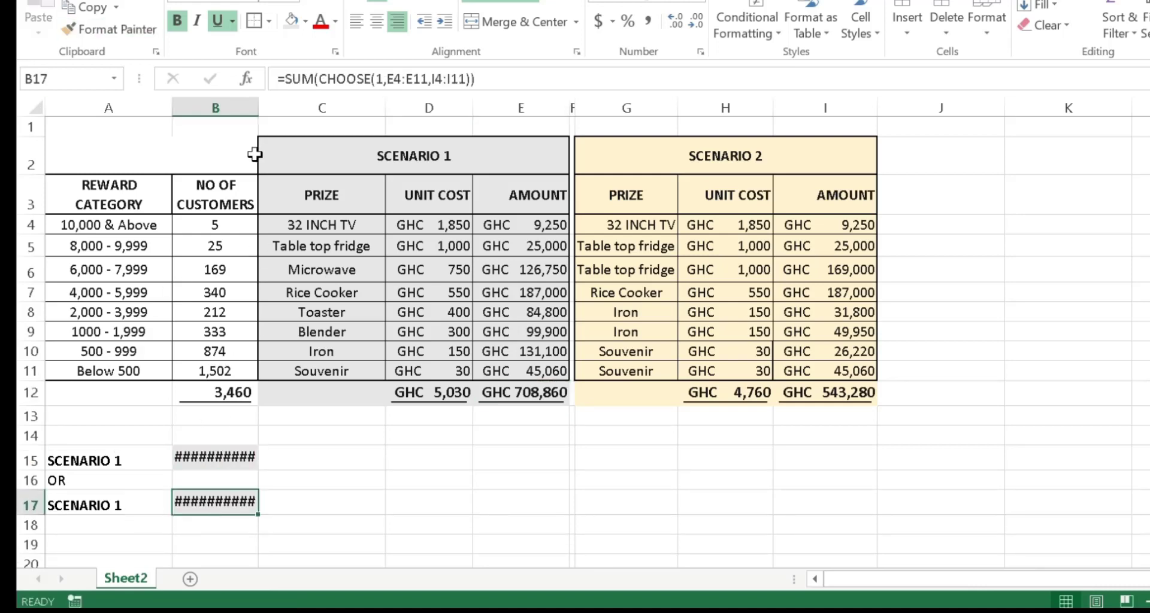
double_click(258, 107)
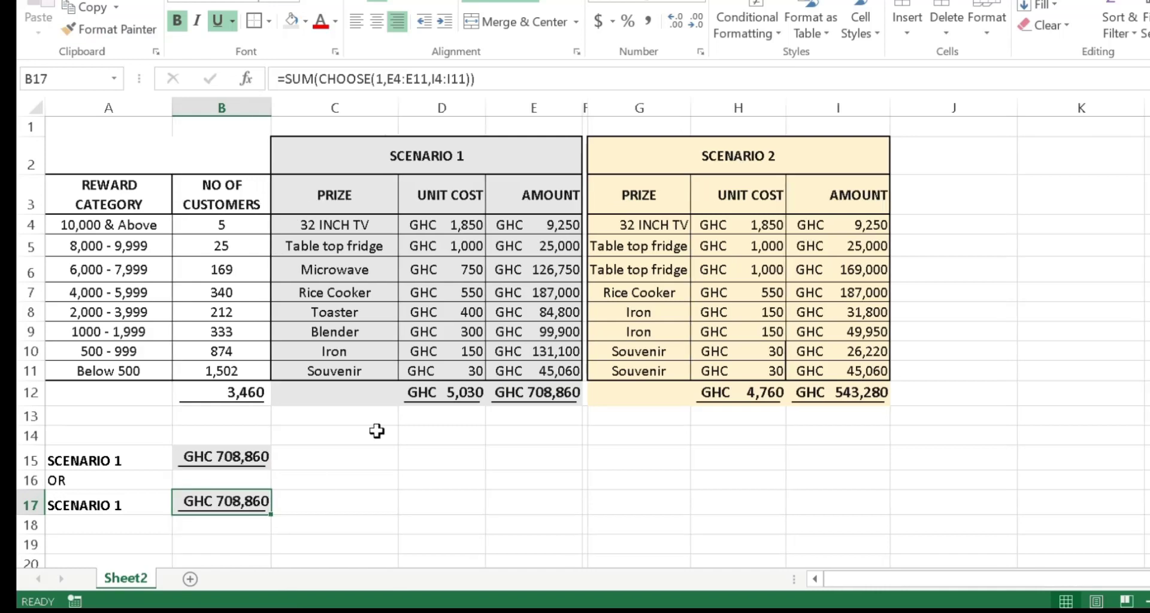
Step: Set the Scenario 1 unit cost of Microwave to 800 and of Toaster to 500
click(470, 271)
text(800)
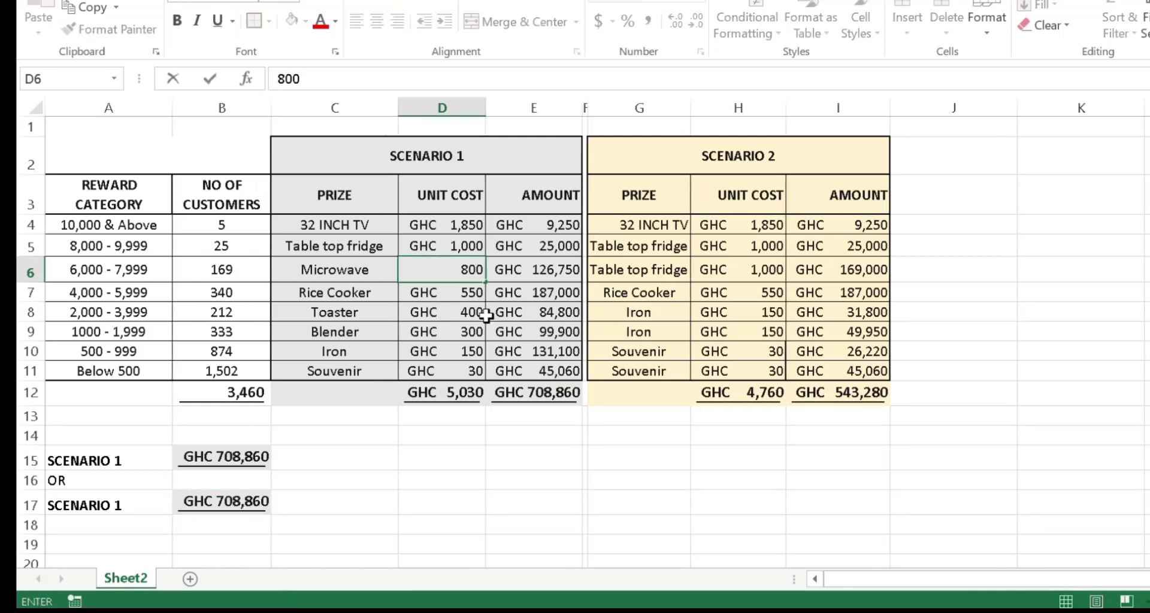
key(Return)
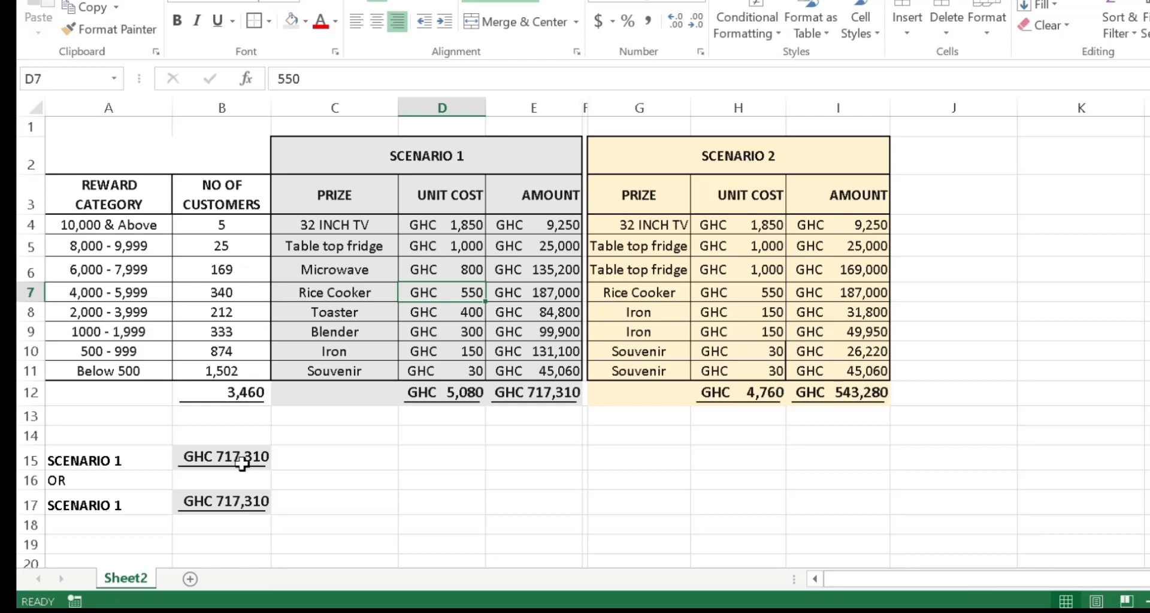
click(452, 312)
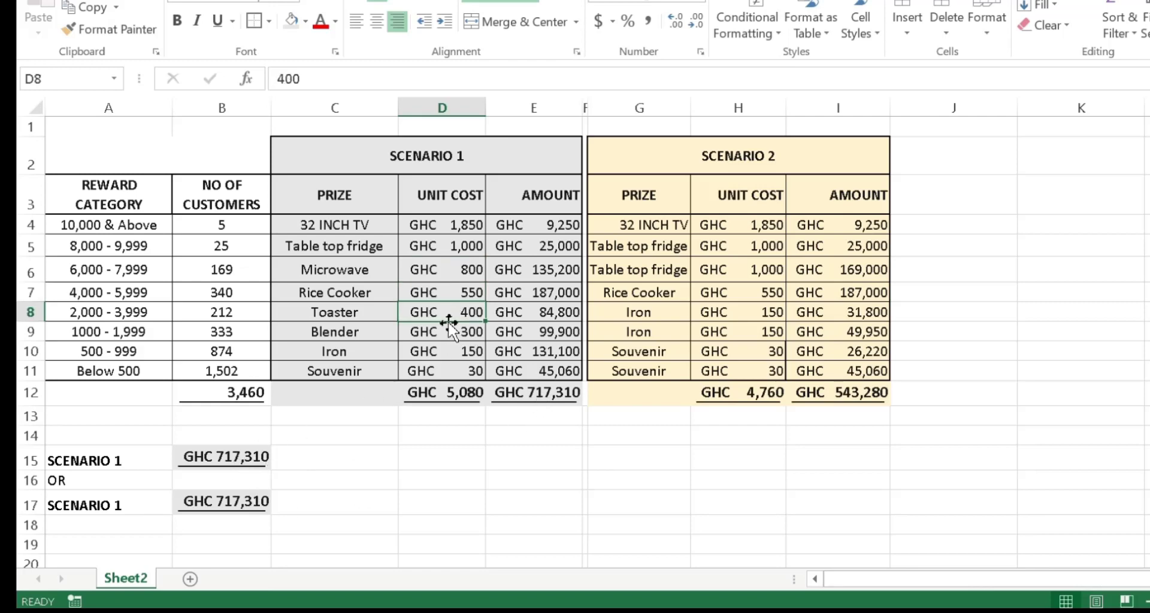
text(500)
key(Return)
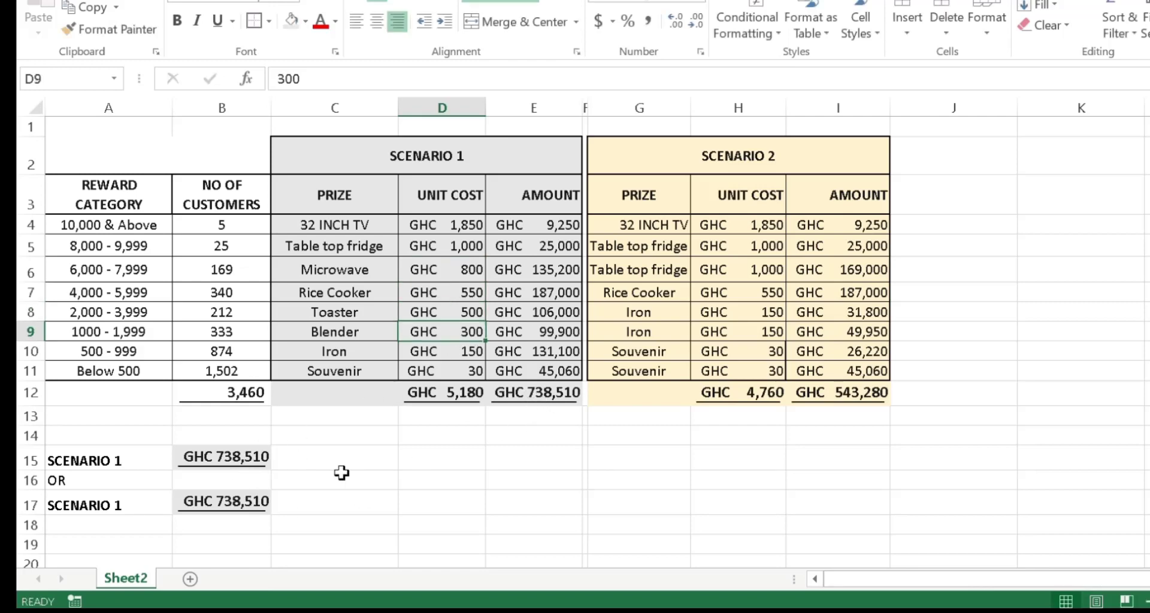
Step: Relabel A15 as SCENARIO 2 and change the CHOOSE index in B15's formula to 2
double_click(136, 462)
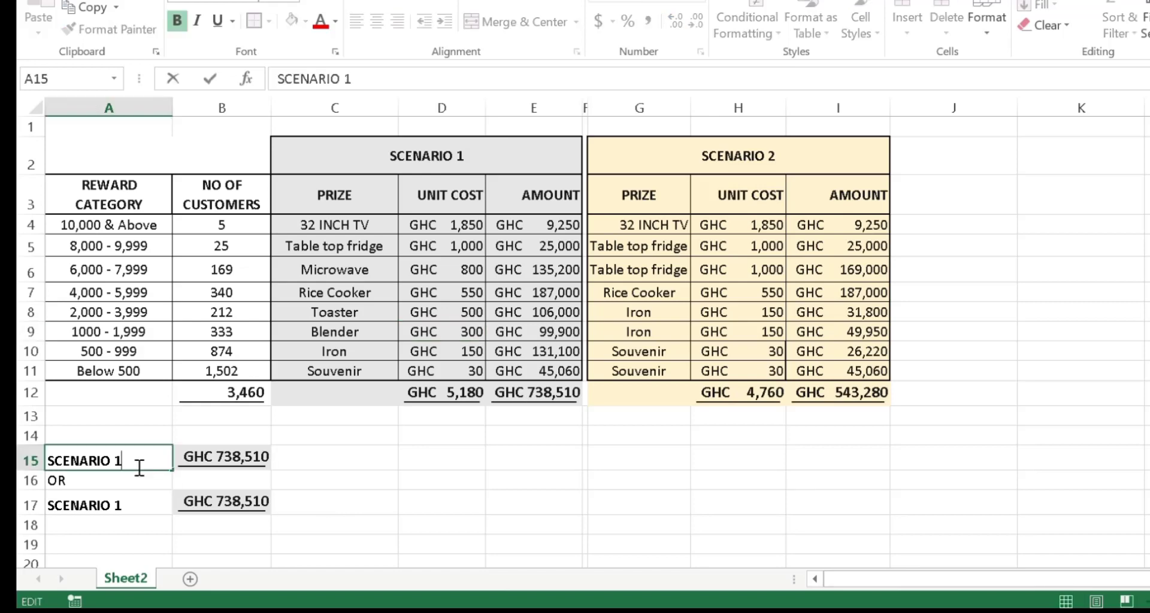
key(BackSpace)
text(2)
click(204, 457)
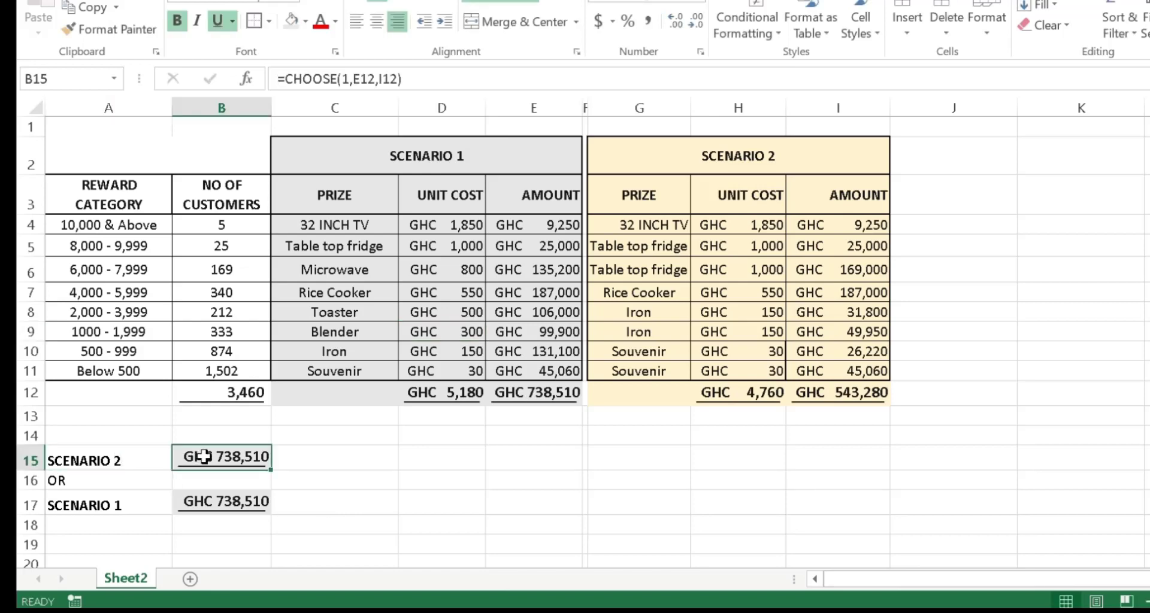
key(F2)
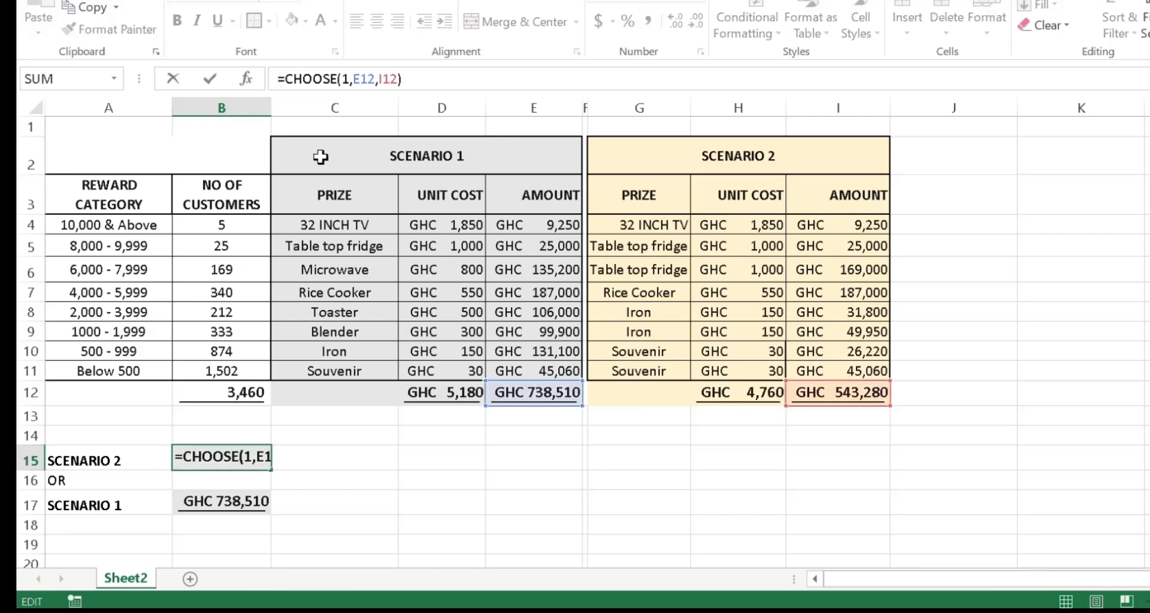
key(BackSpace)
text(2)
key(Return)
Step: Compare B15's result with the Scenario 2 total in I12
click(805, 392)
click(201, 459)
click(429, 509)
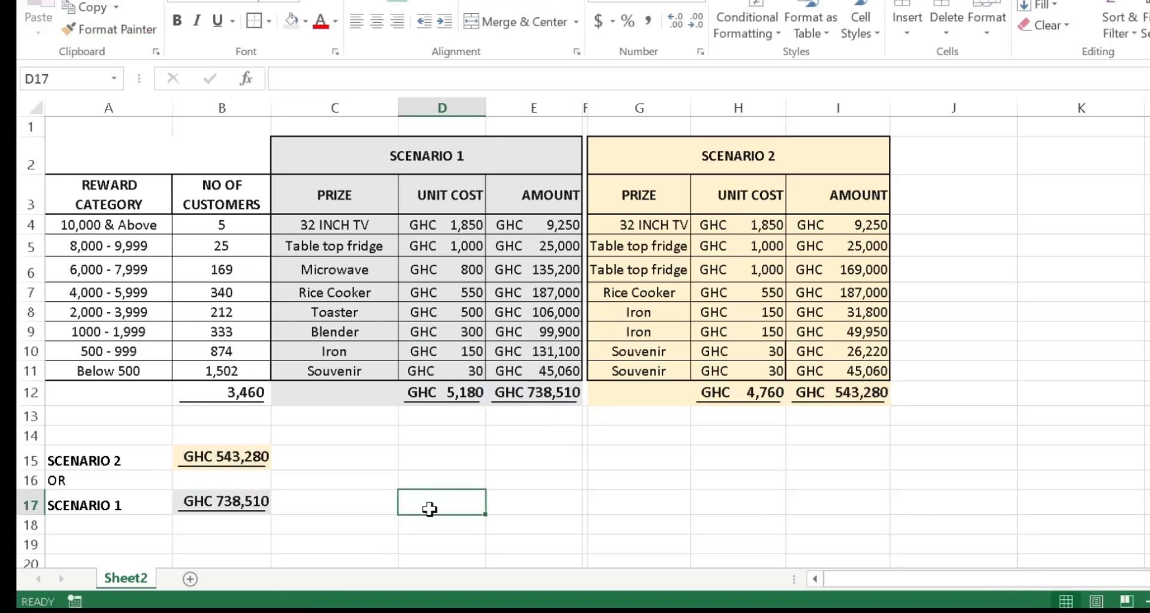
Step: Relabel A17 as SCENARIO 2 and change the CHOOSE index in B17's formula to 2
click(129, 508)
key(F2)
key(BackSpace)
text(2)
click(216, 506)
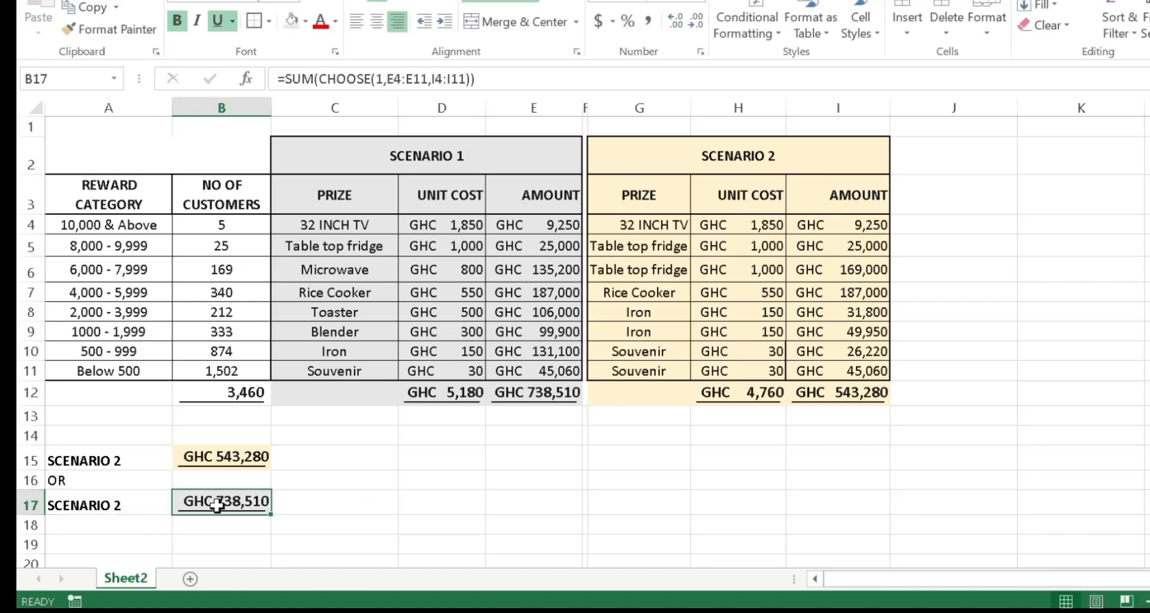
click(388, 79)
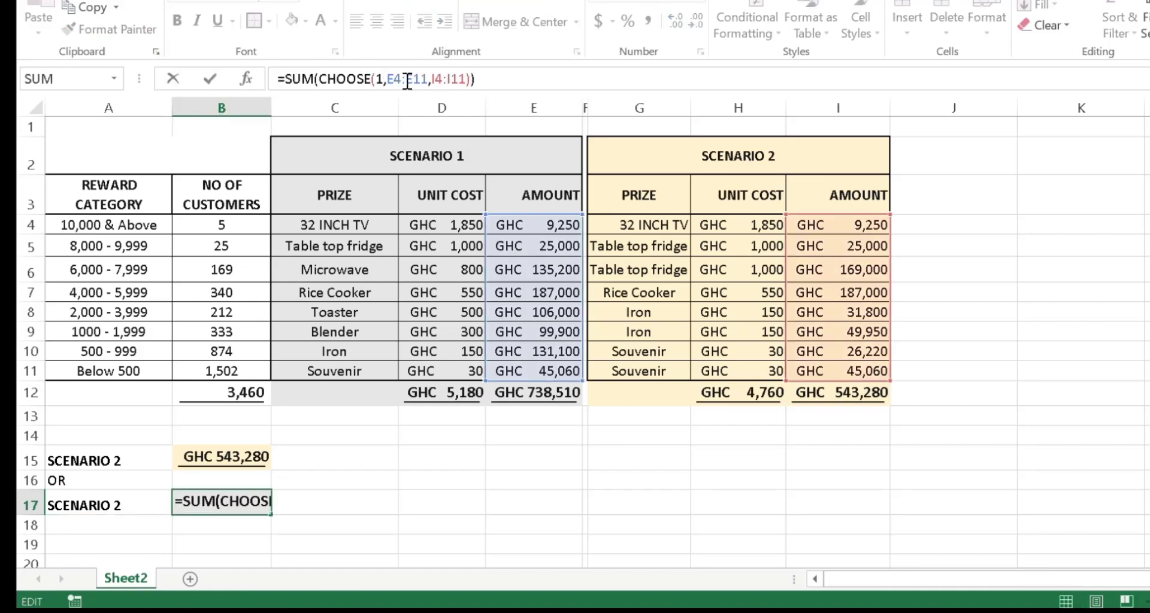
key(BackSpace)
text(2)
key(Return)
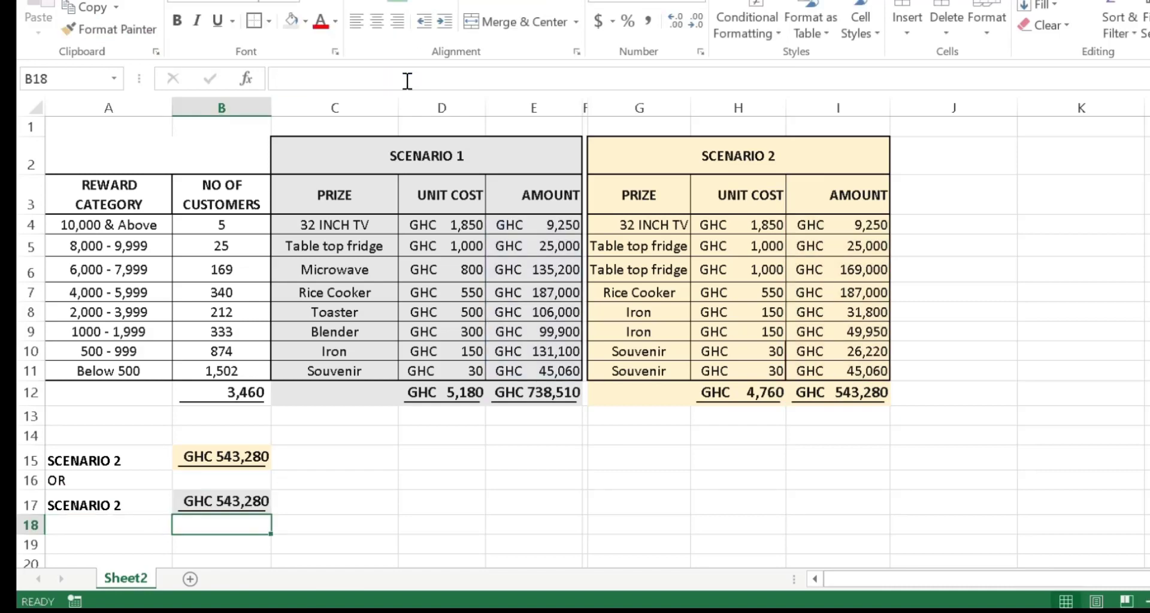
Step: Copy the I12 total's formatting onto B17 with Format Painter
click(885, 390)
click(111, 28)
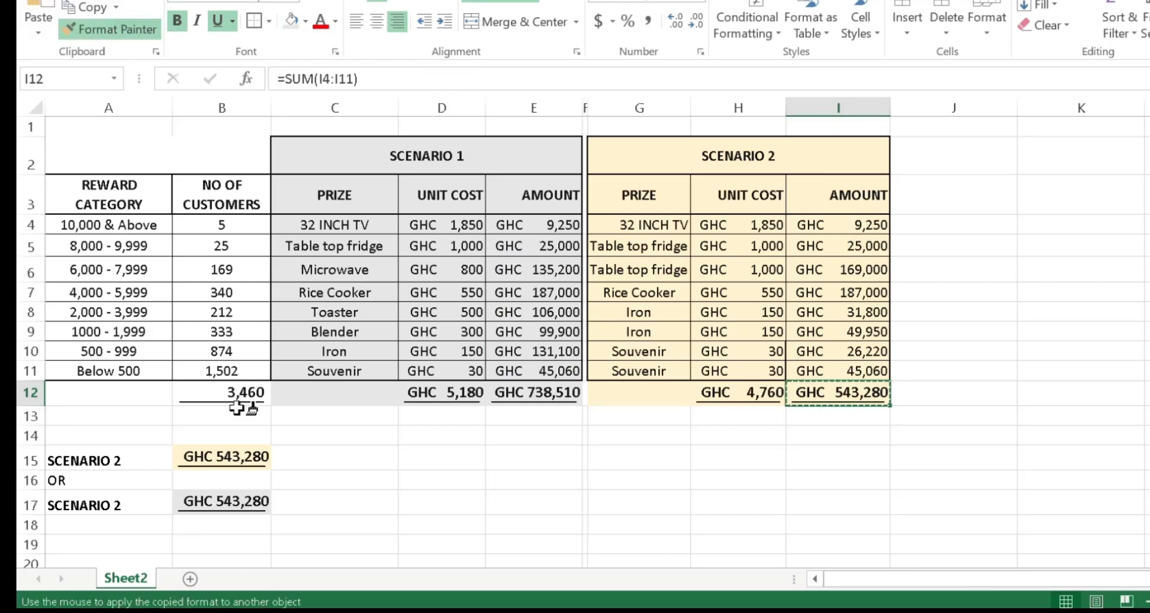
click(226, 505)
click(393, 506)
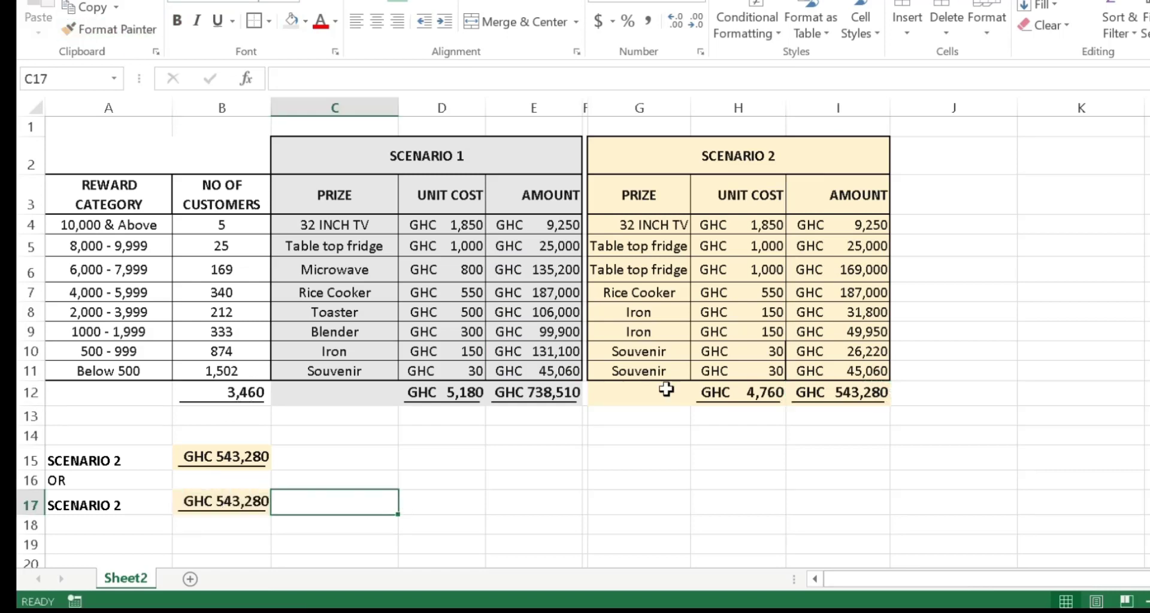
Step: Set the Scenario 2 unit cost of Rice Cooker to 400
click(773, 298)
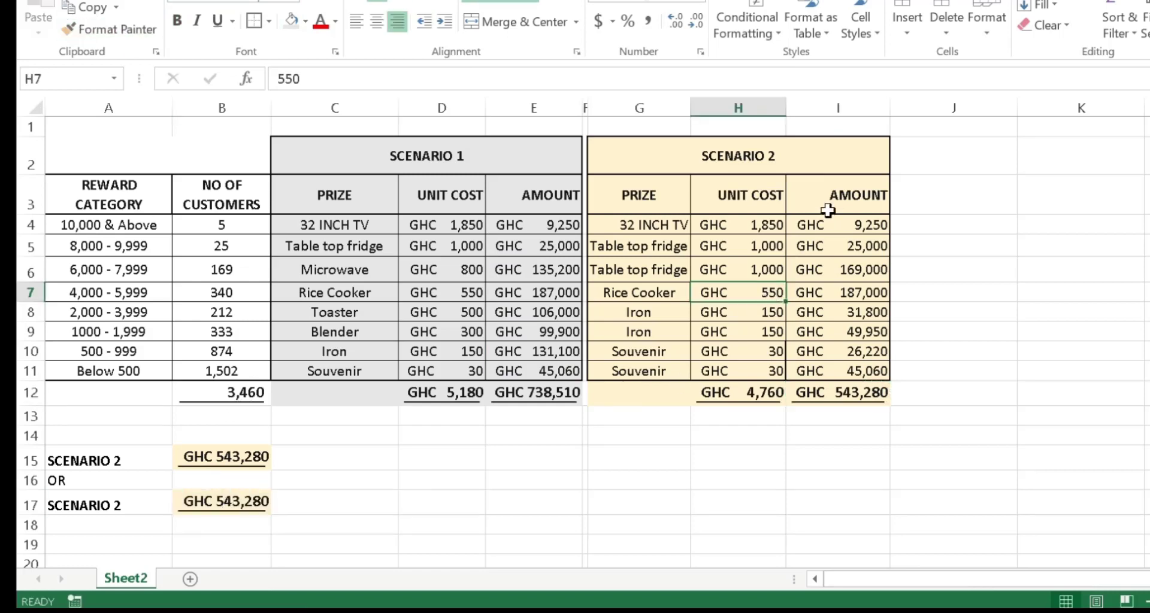
text(400)
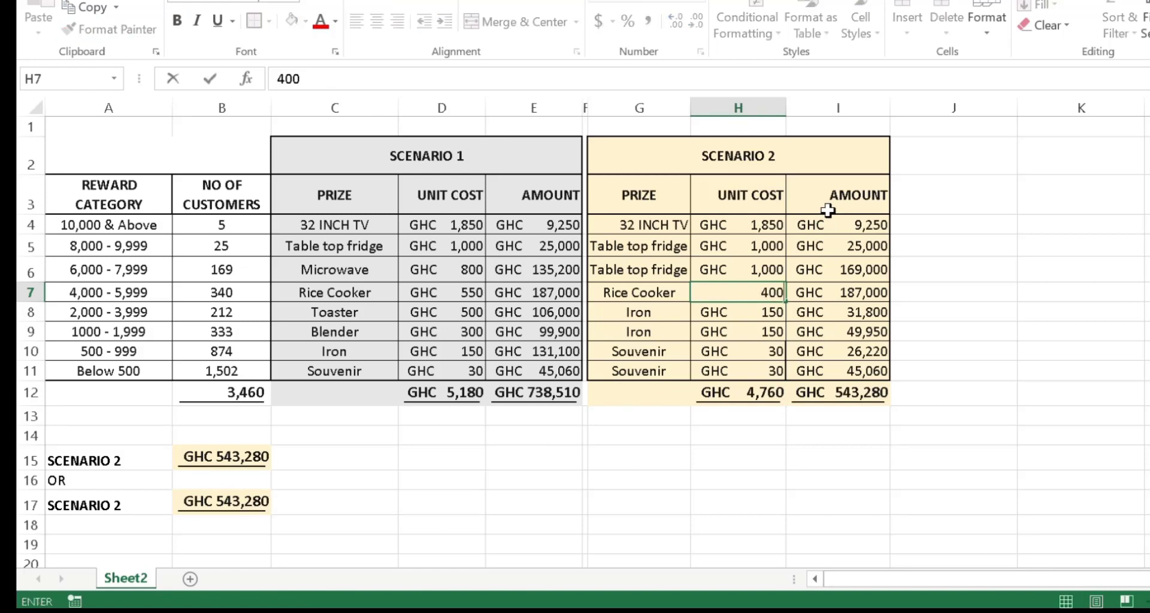
key(Return)
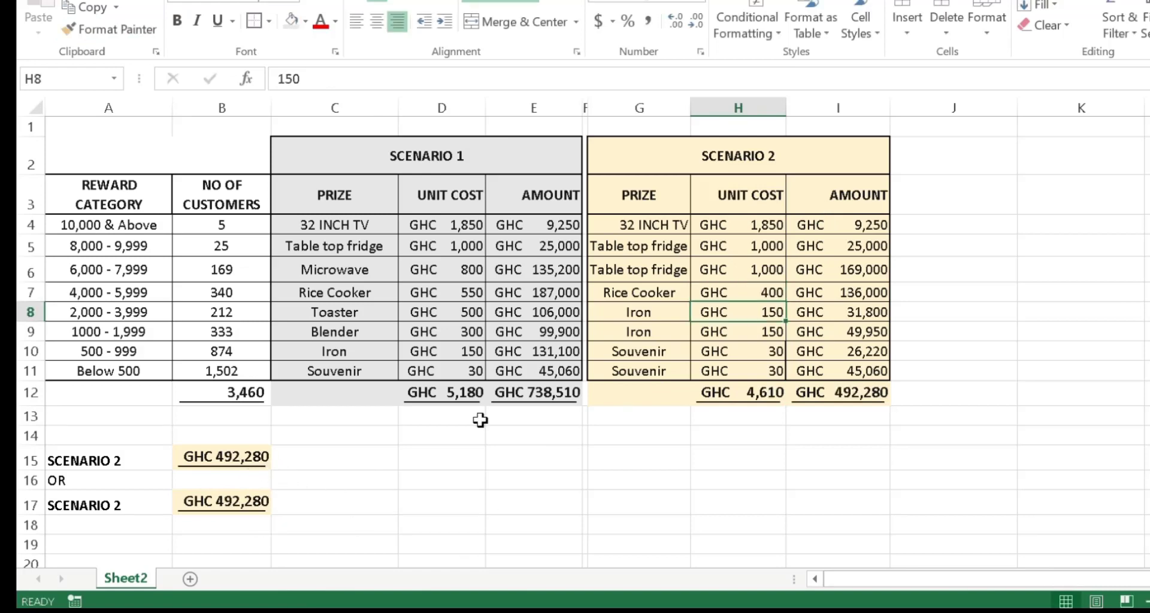
Step: Set the Scenario 2 unit costs of the Table top fridge rows to 1200 in H6 and 12 in H5
click(745, 330)
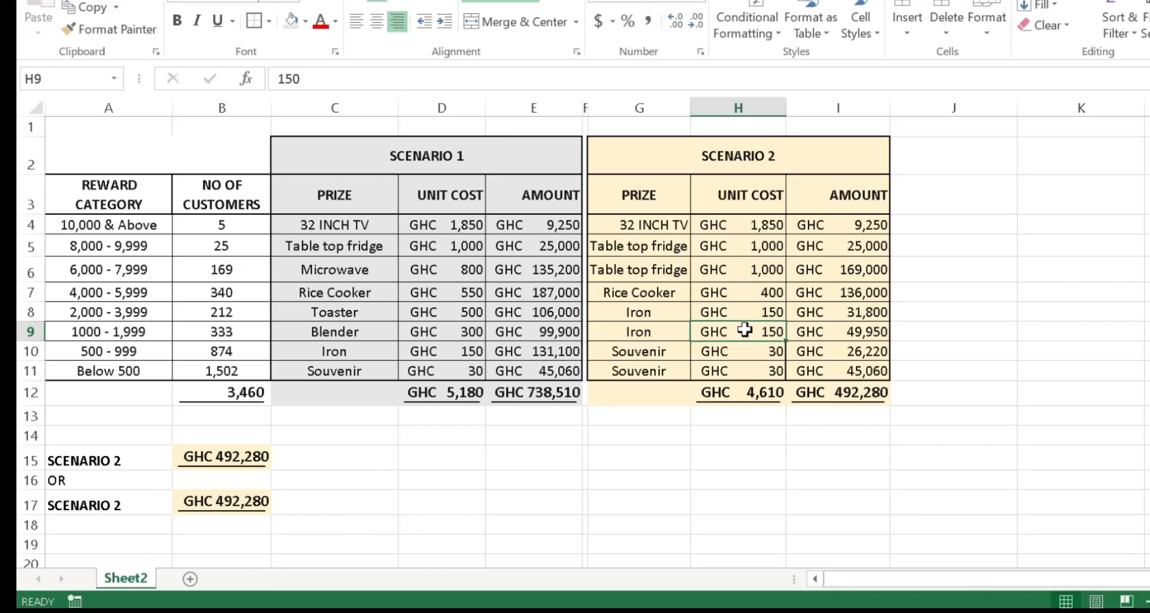
click(752, 274)
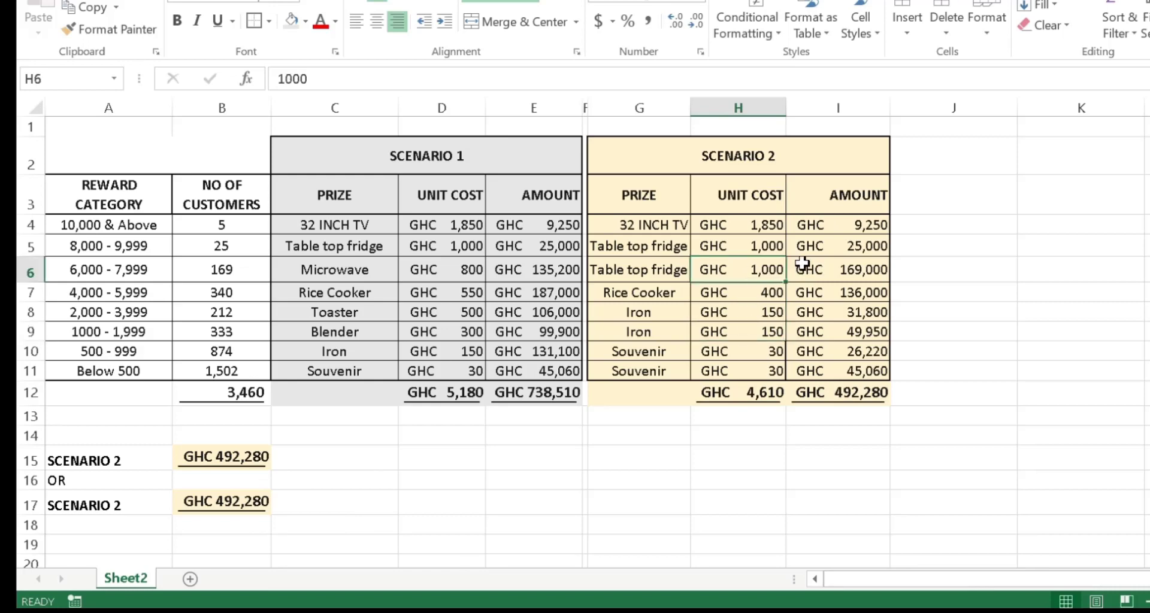
text(1200)
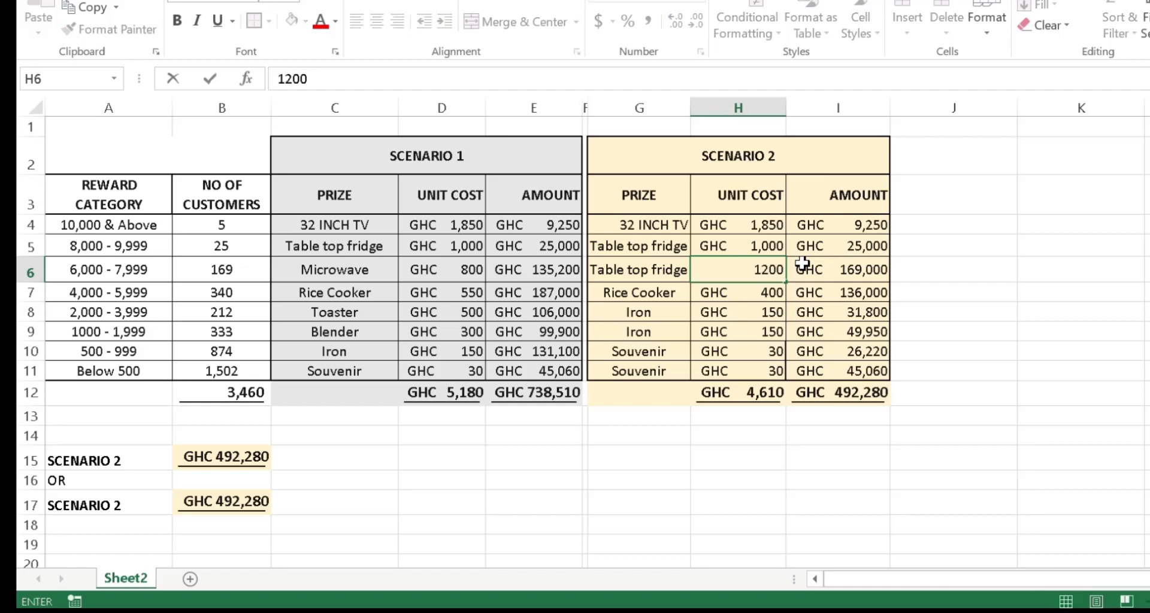
key(Up)
text(12)
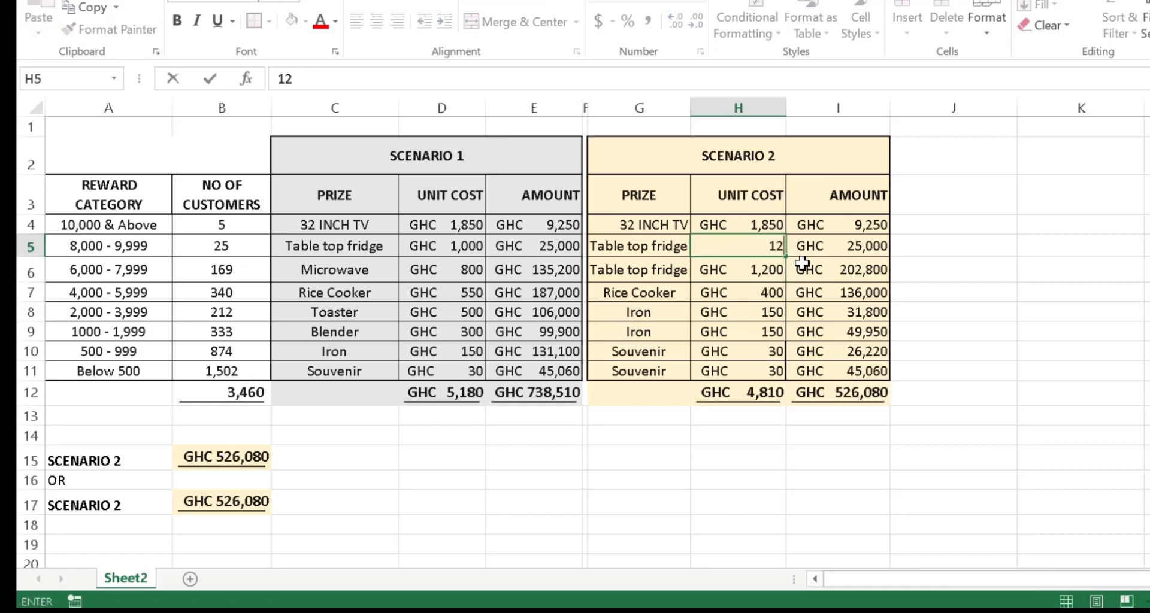
key(Return)
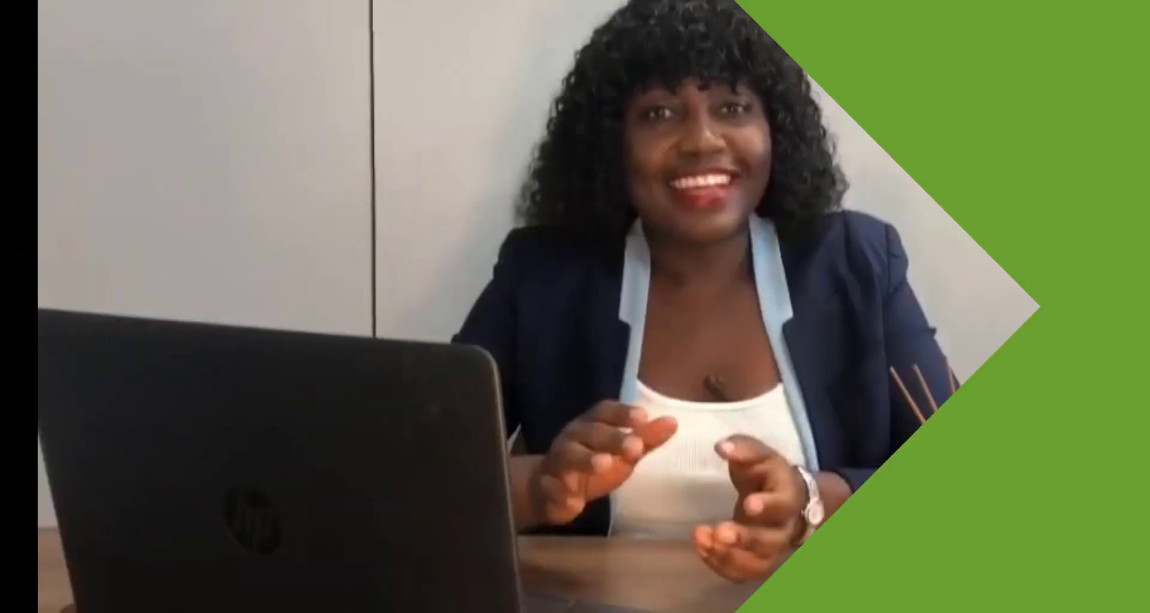